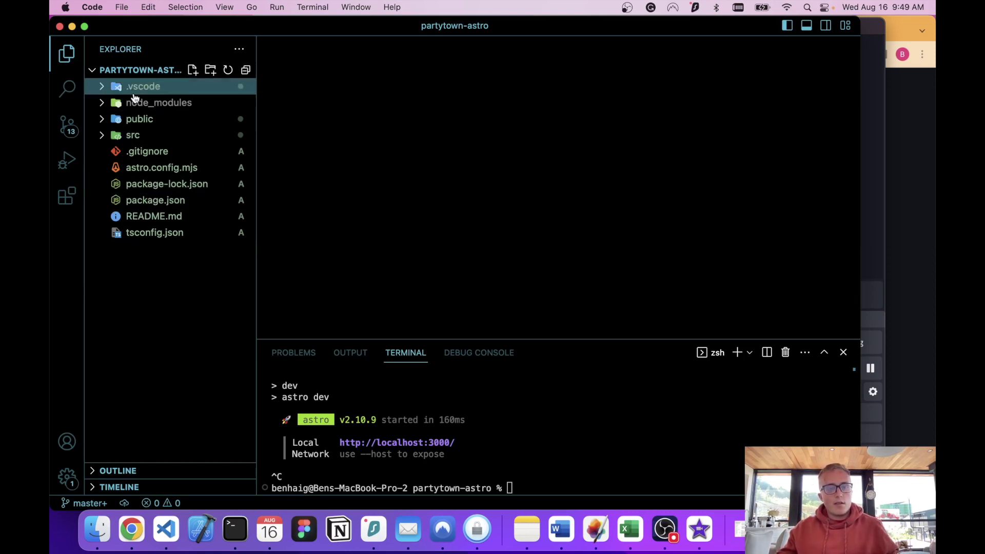
# - Zoom VS Code in one step, glance at the Welcome to Astro page, and shrink the terminal
pyautogui.press('super+equal')
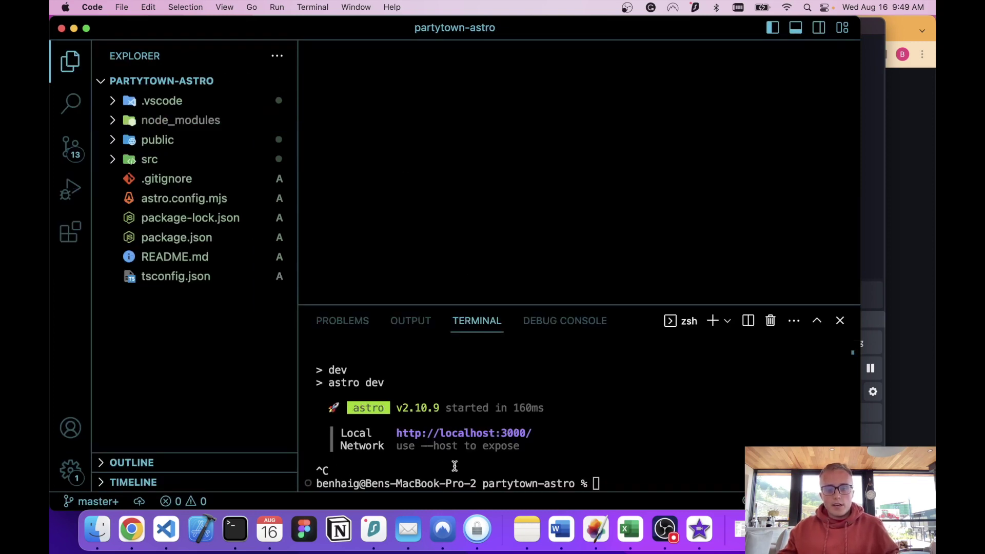
pyautogui.click(909, 241)
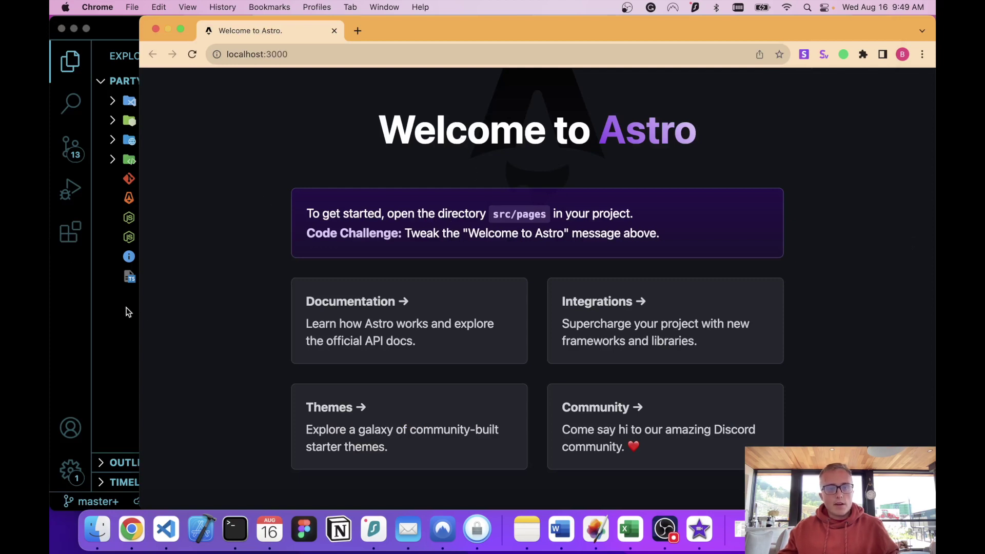
pyautogui.click(115, 331)
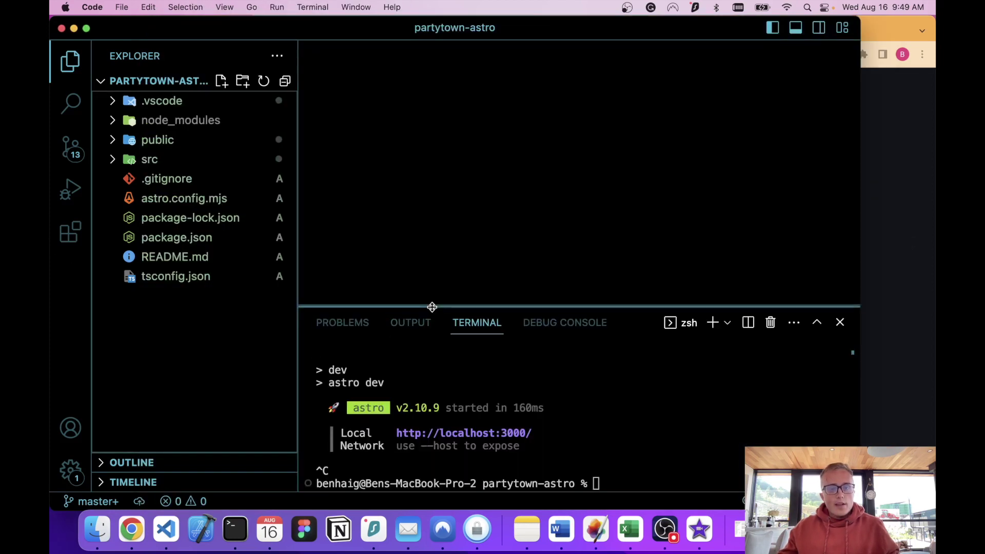
pyautogui.moveTo(431, 304); pyautogui.dragTo(427, 363)
# - Open index.astro, then src/layouts/Layout.astro, and add a blank line after its title
pyautogui.click(149, 159)
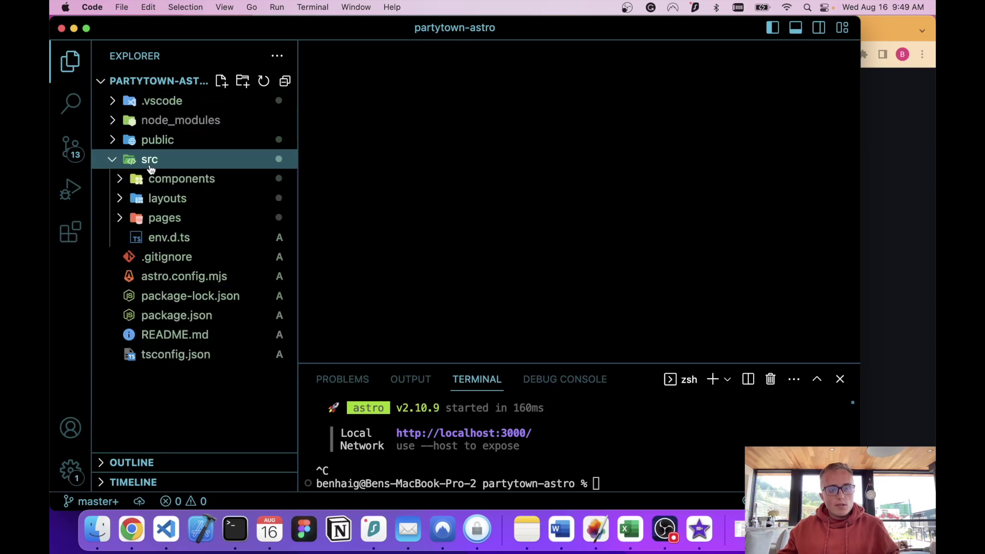
pyautogui.click(158, 219)
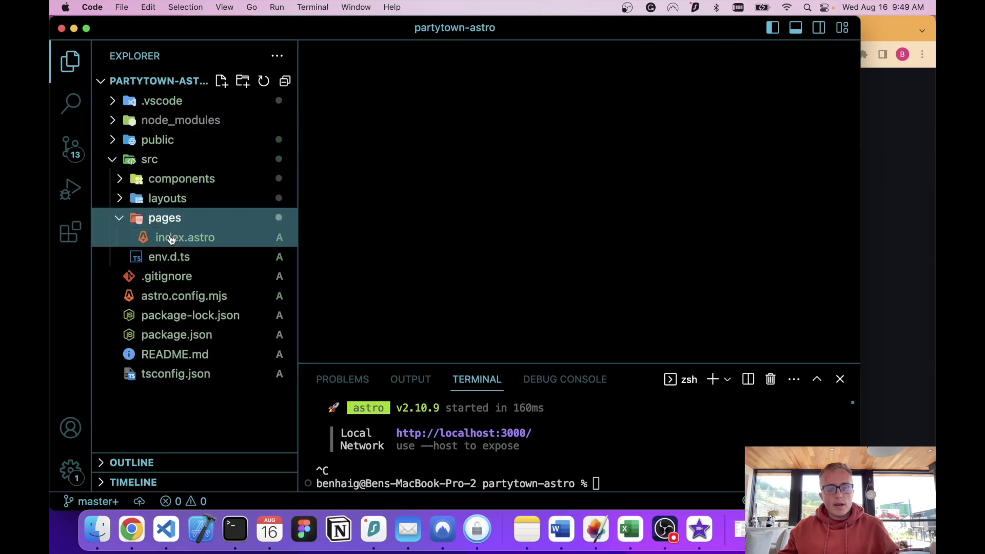
pyautogui.click(170, 239)
pyautogui.scroll(-5, 498, 268)
pyautogui.scroll(-7, 498, 267)
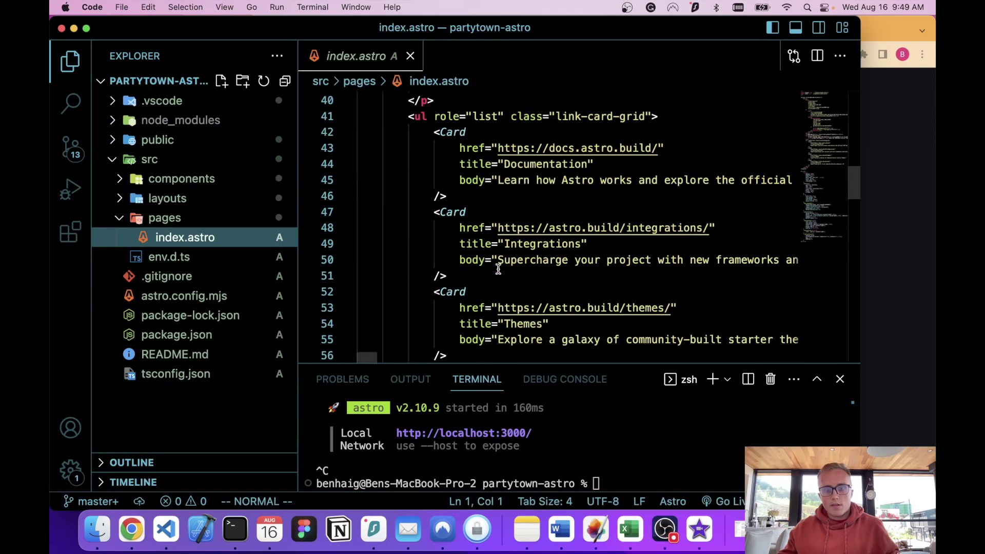
pyautogui.scroll(10, 499, 268)
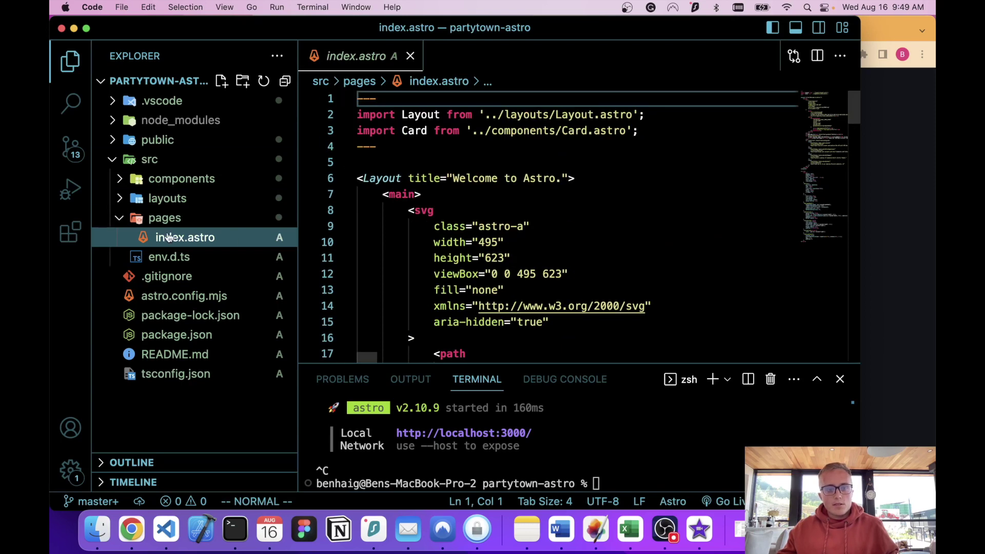
pyautogui.scroll(-4, 499, 268)
pyautogui.click(135, 198)
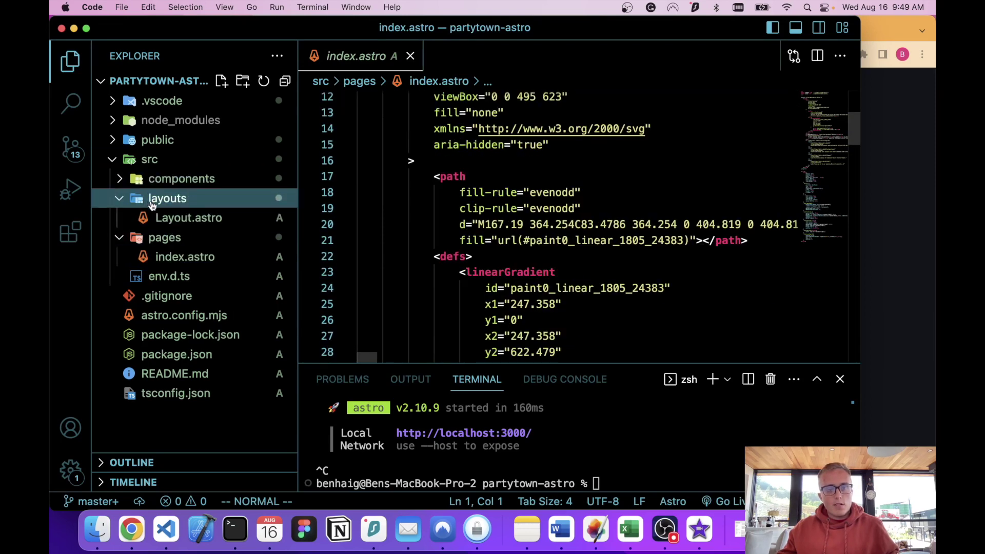
pyautogui.click(181, 217)
pyautogui.scroll(-5, 467, 259)
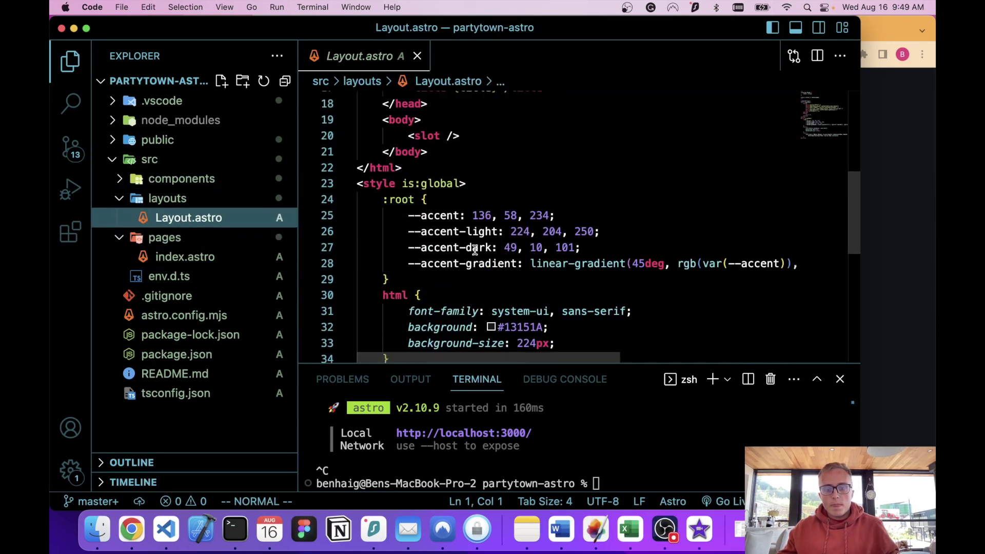
pyautogui.scroll(3, 467, 259)
pyautogui.click(577, 266)
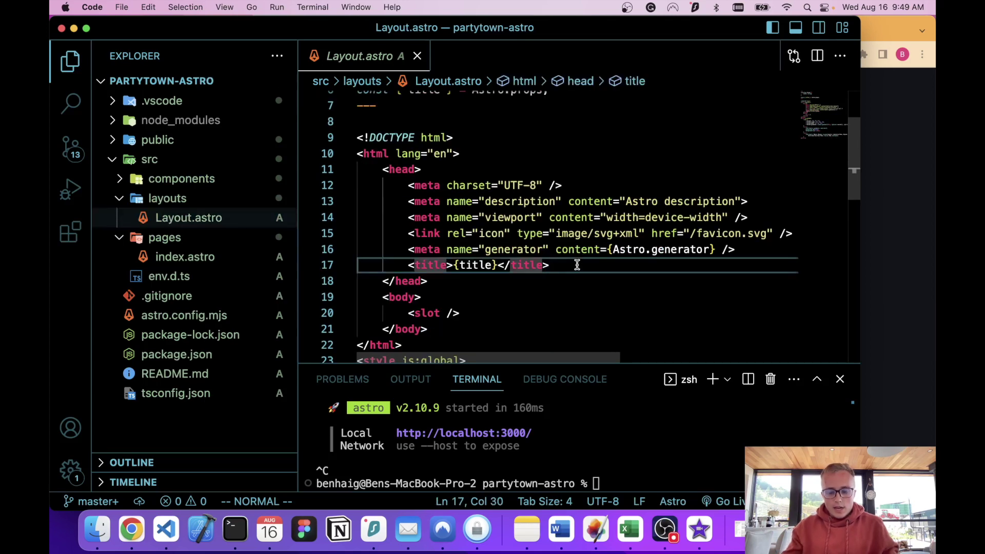
pyautogui.press('o')
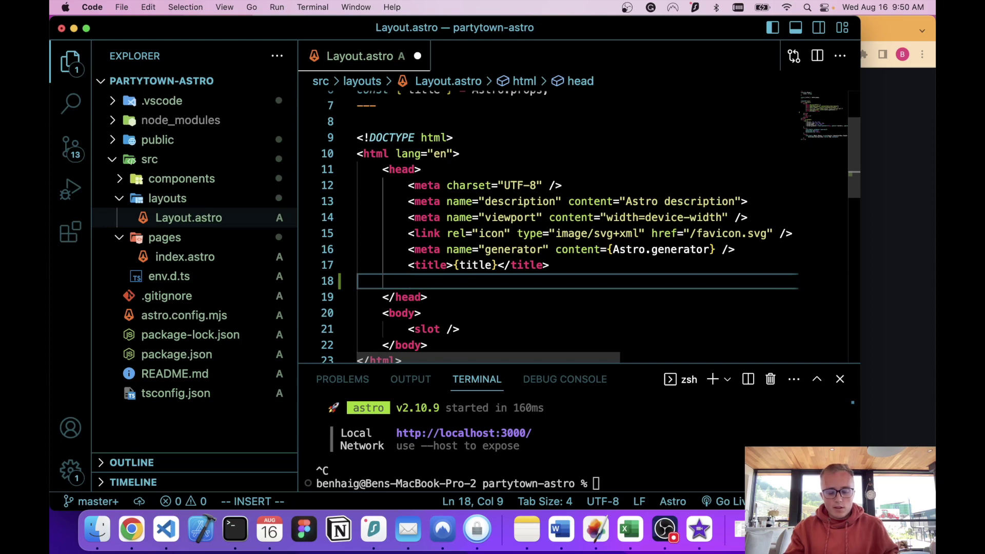
pyautogui.write('scrip')
# - Add a text/javascript script to the head that console-logs i up to 999999
pyautogui.press('Return')
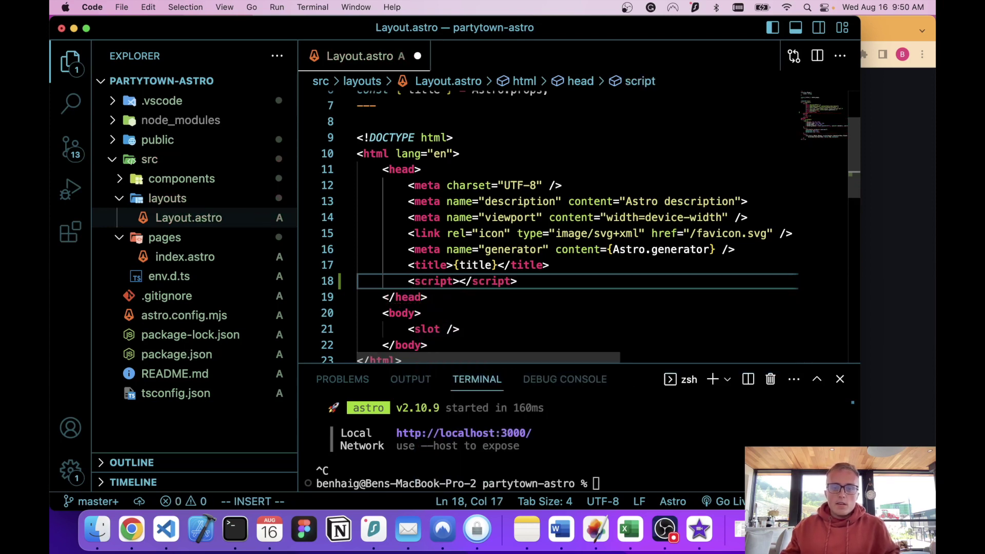
pyautogui.press('Left')
pyautogui.write('ty')
pyautogui.press('Return')
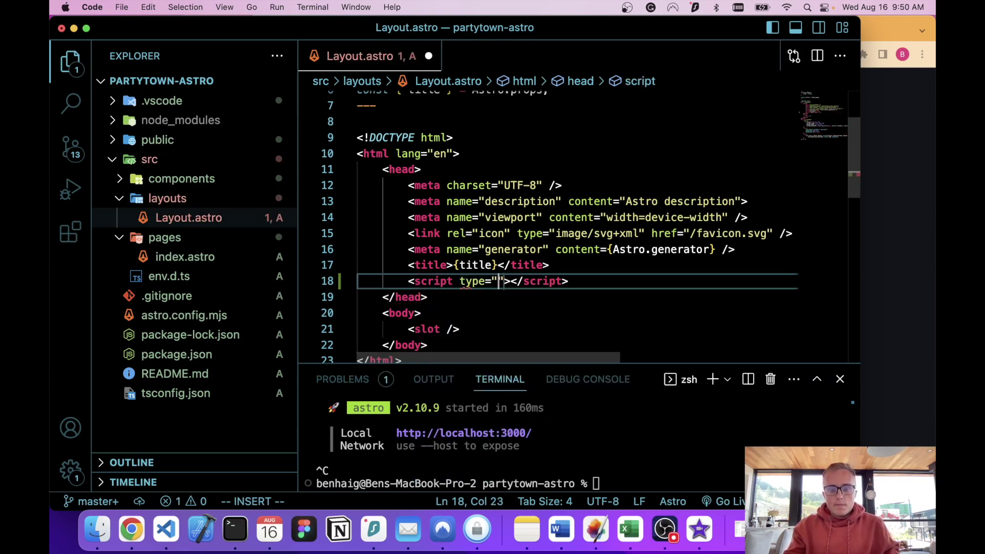
pyautogui.write('text/jav')
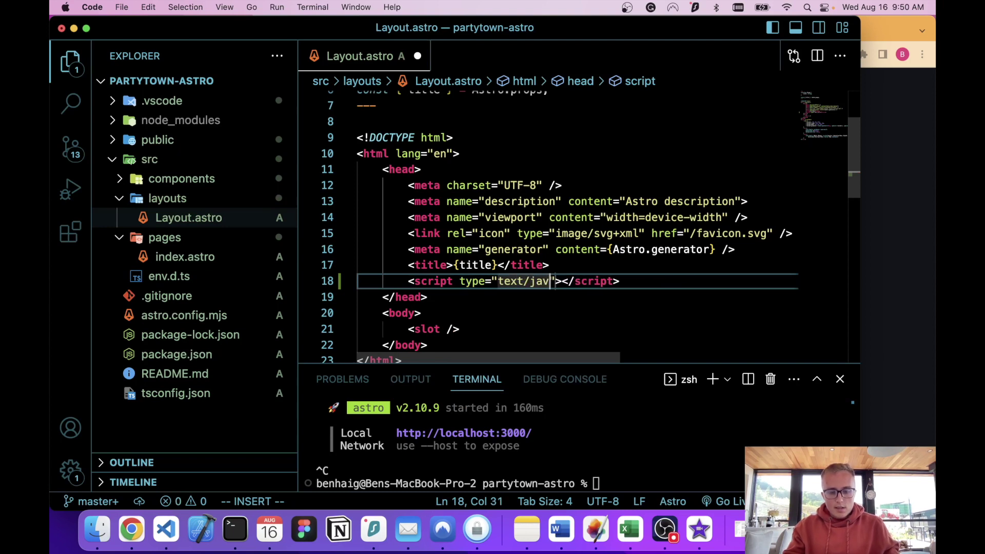
pyautogui.write('ascript')
pyautogui.press('Right')
pyautogui.press('Right')
pyautogui.press('Return')
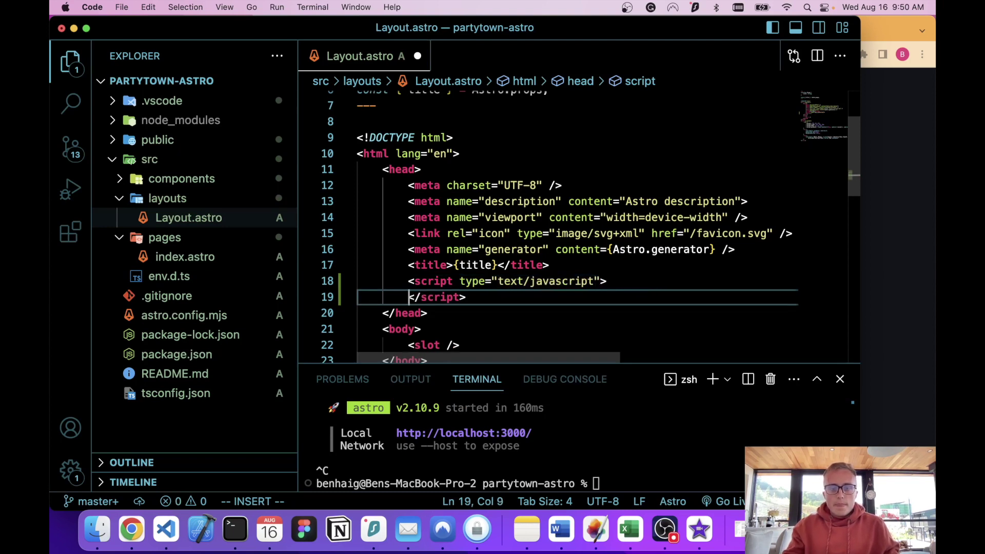
pyautogui.press('Return')
pyautogui.press('Up')
pyautogui.press('Tab')
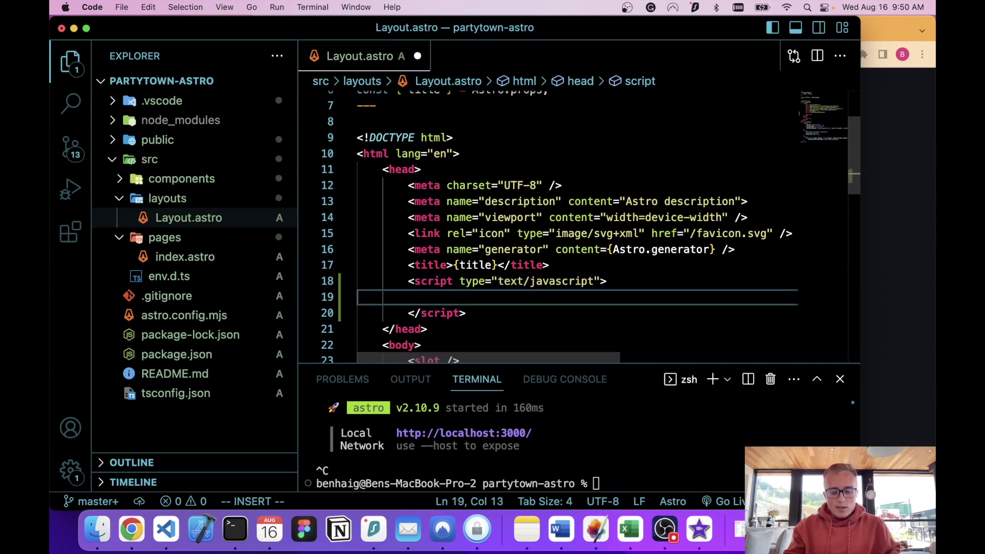
pyautogui.write('for(let i')
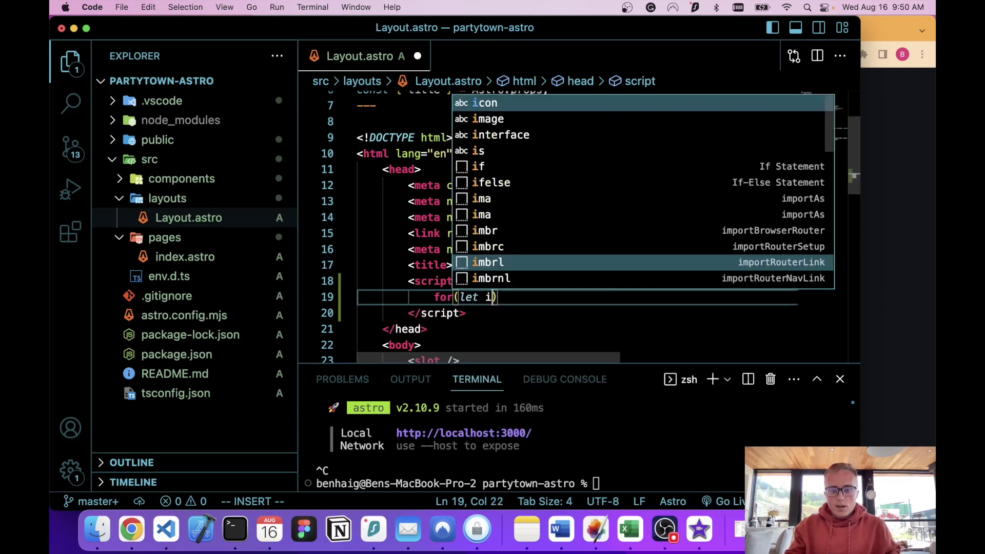
pyautogui.write('=0; i<9999')
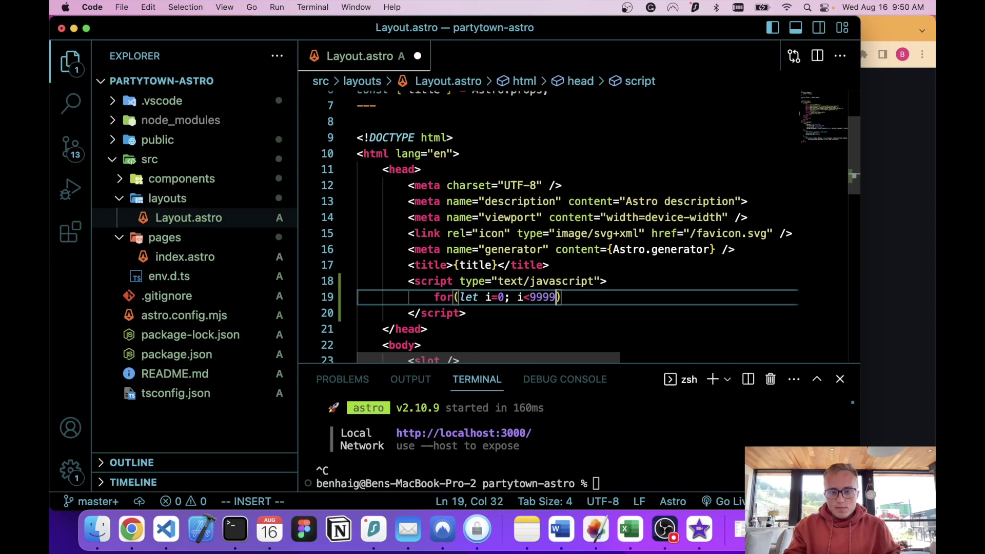
pyautogui.write('99')
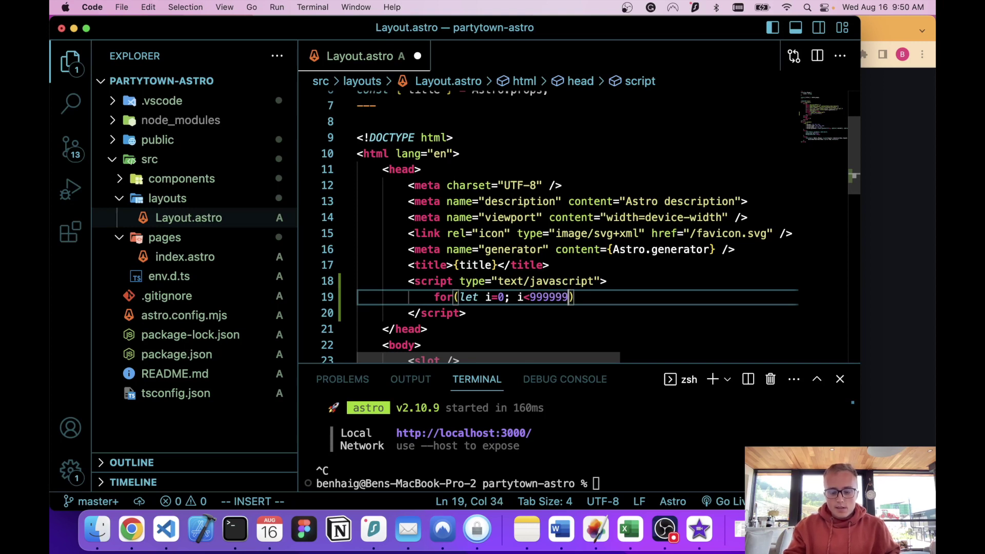
pyautogui.write('; i++')
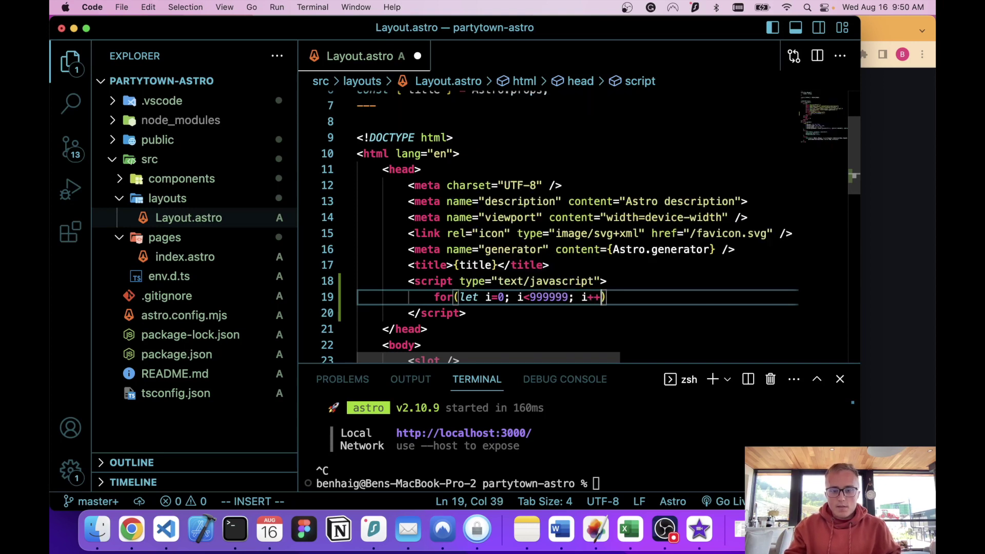
pyautogui.write(') console.')
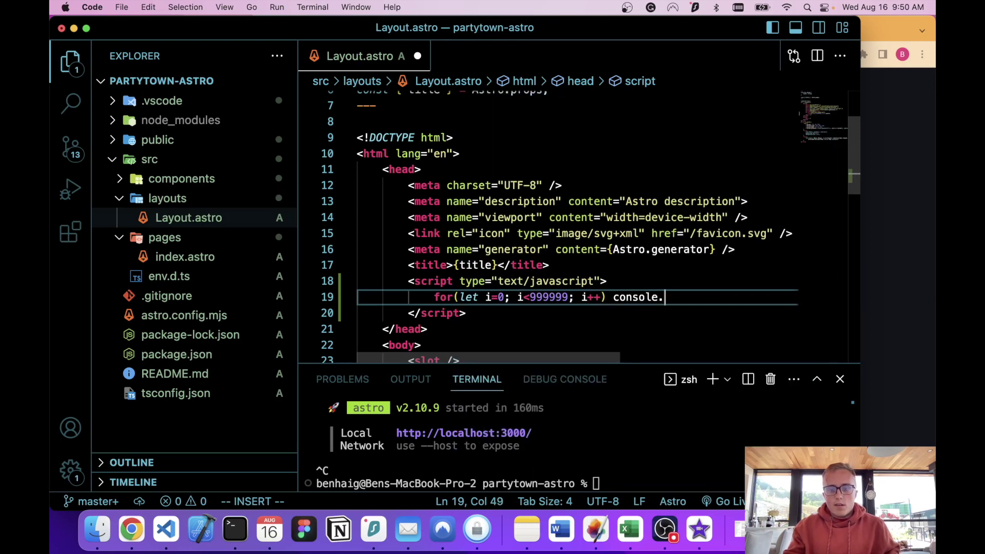
pyautogui.write('log(i)')
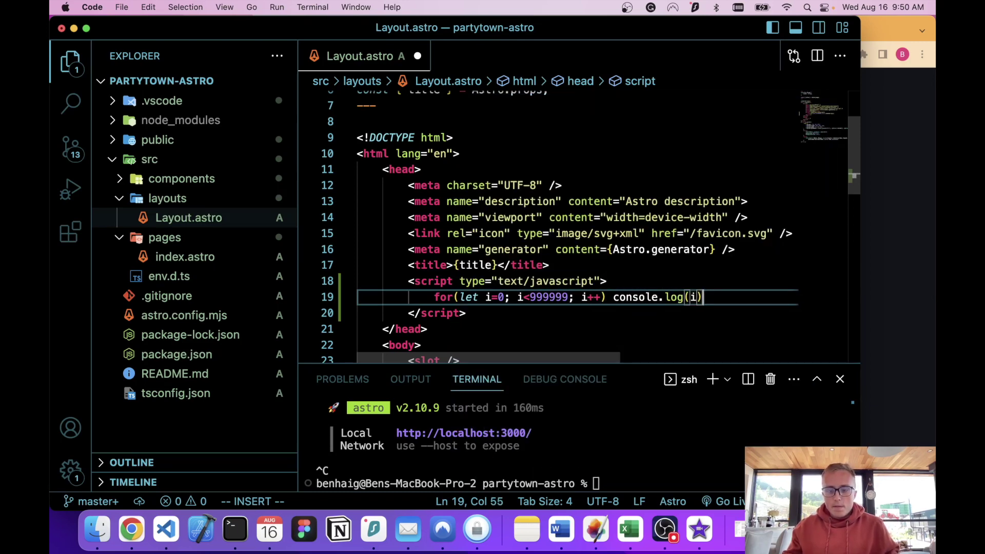
pyautogui.write(';')
pyautogui.press('Escape')
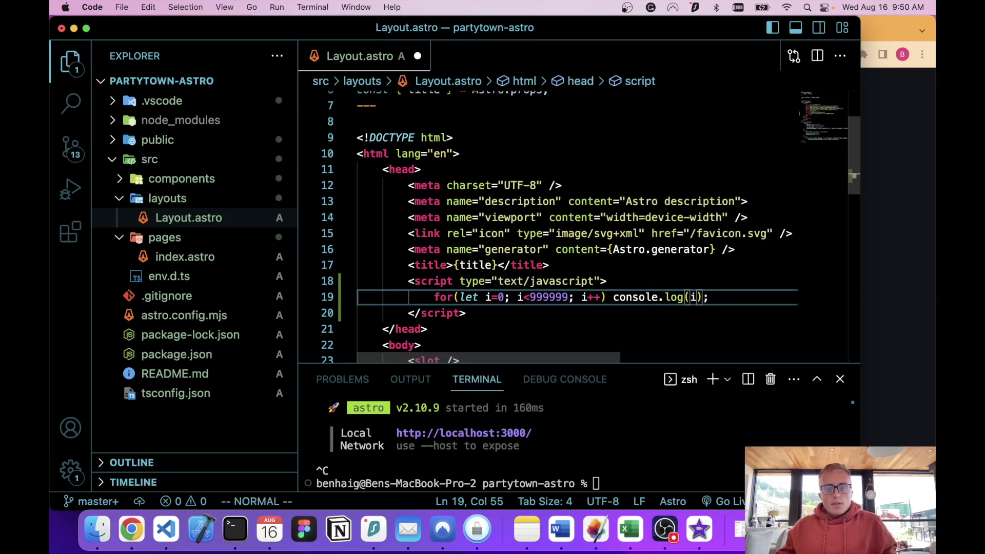
# - Save Layout.astro and restart the dev server with npm run dev
pyautogui.press('super+s')
pyautogui.click(579, 467)
pyautogui.write('code .')
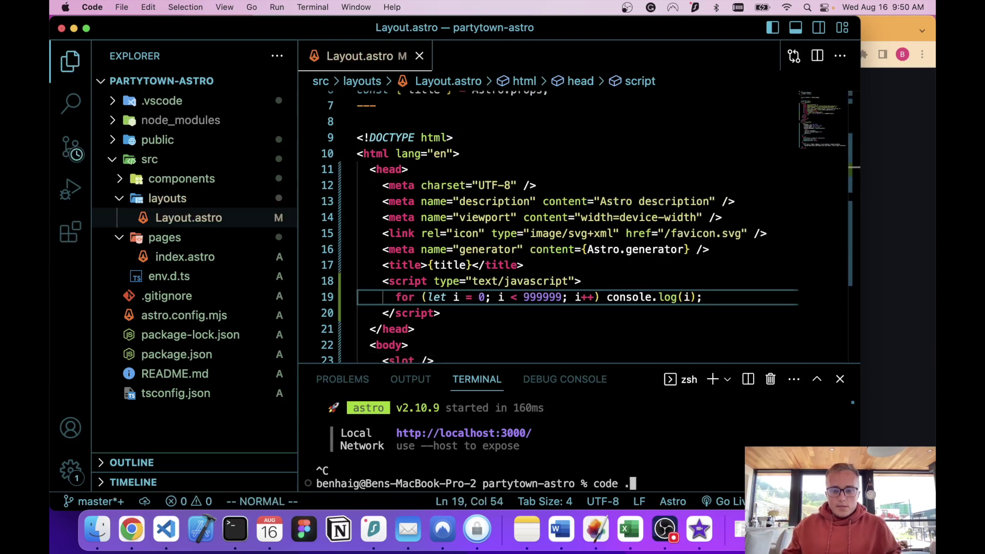
pyautogui.press('BackSpace')
pyautogui.press('BackSpace')
pyautogui.press('BackSpace')
pyautogui.press('BackSpace')
pyautogui.press('BackSpace')
pyautogui.press('BackSpace')
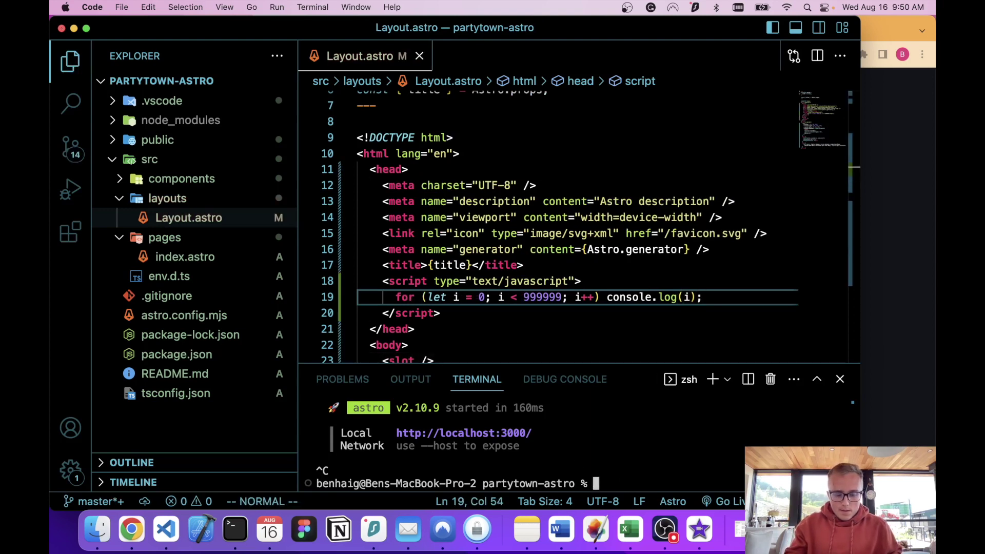
pyautogui.write('npm run dev')
pyautogui.press('Return')
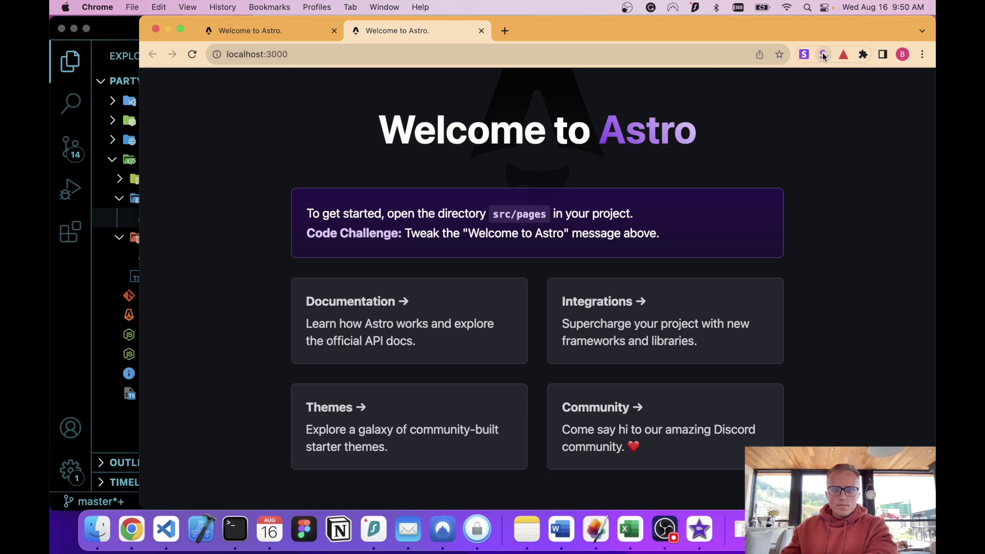
# - Check Web Vitals showing a 3.909s Largest Contentful Paint, then return to VS Code
pyautogui.click(843, 55)
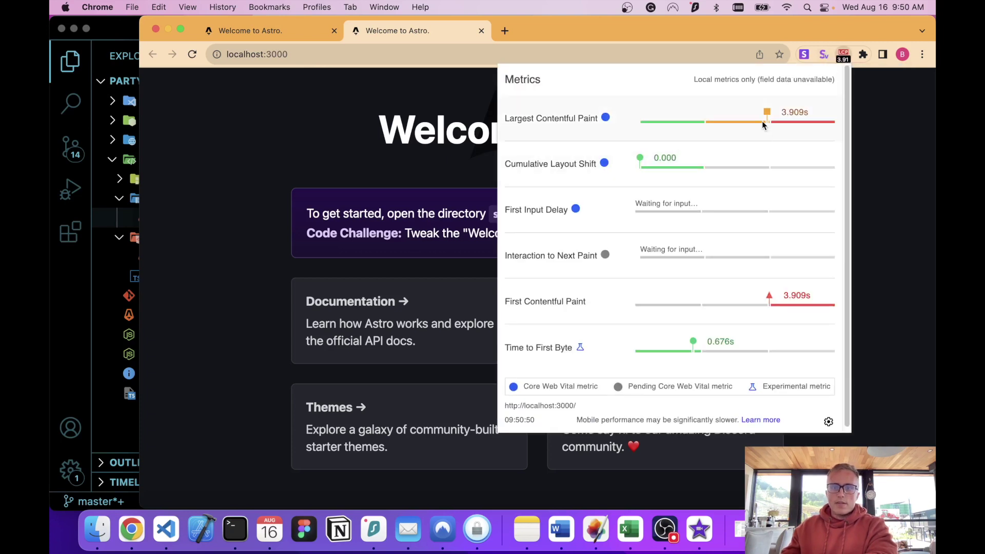
pyautogui.moveTo(758, 122)
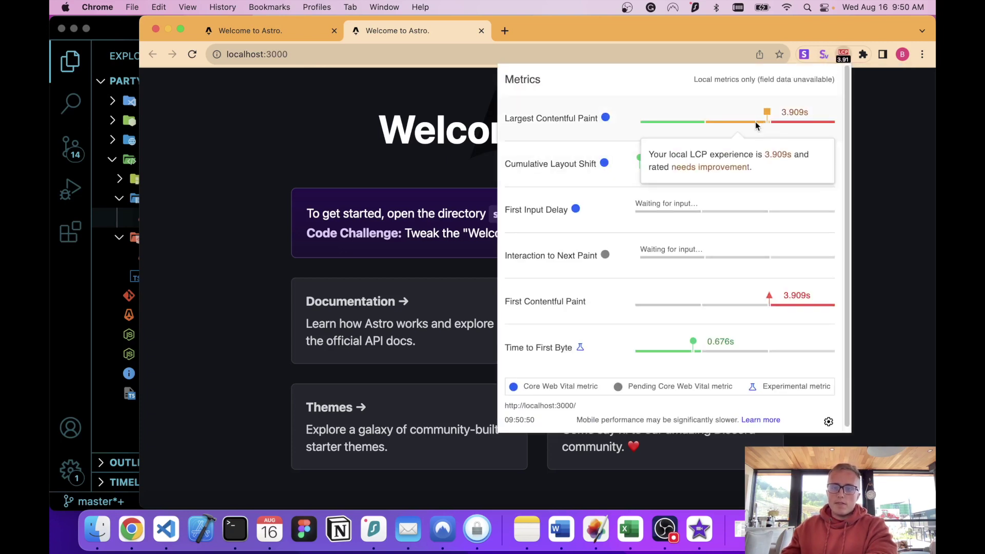
pyautogui.click(109, 36)
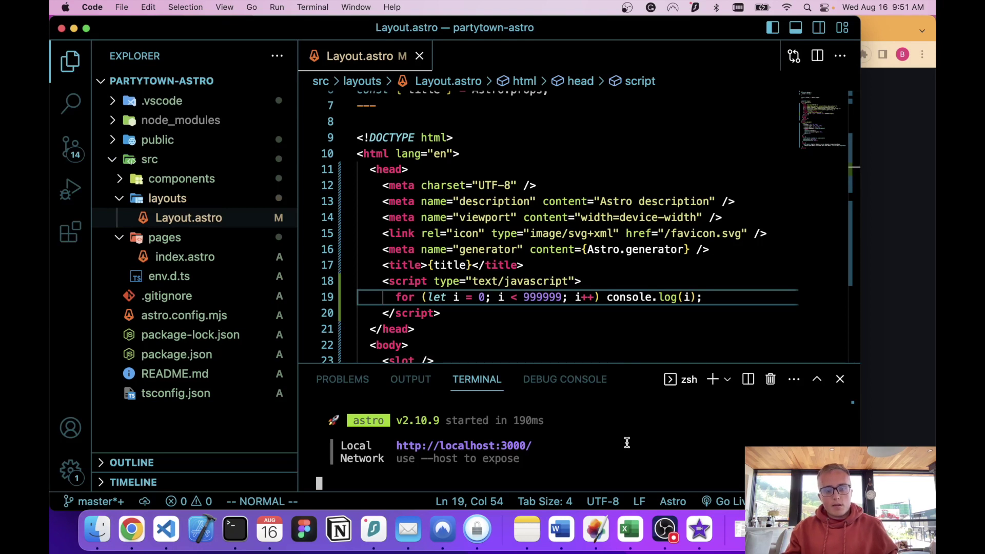
# - Stop the dev server and run 'npx astro add partytown', accepting both prompts
pyautogui.hotkey('ctrl', 'c')
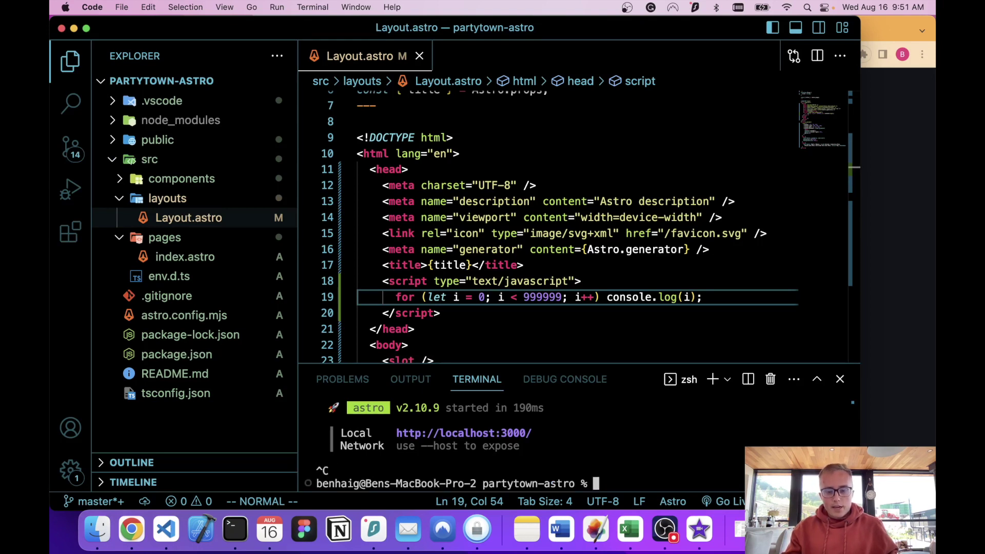
pyautogui.press('super+v')
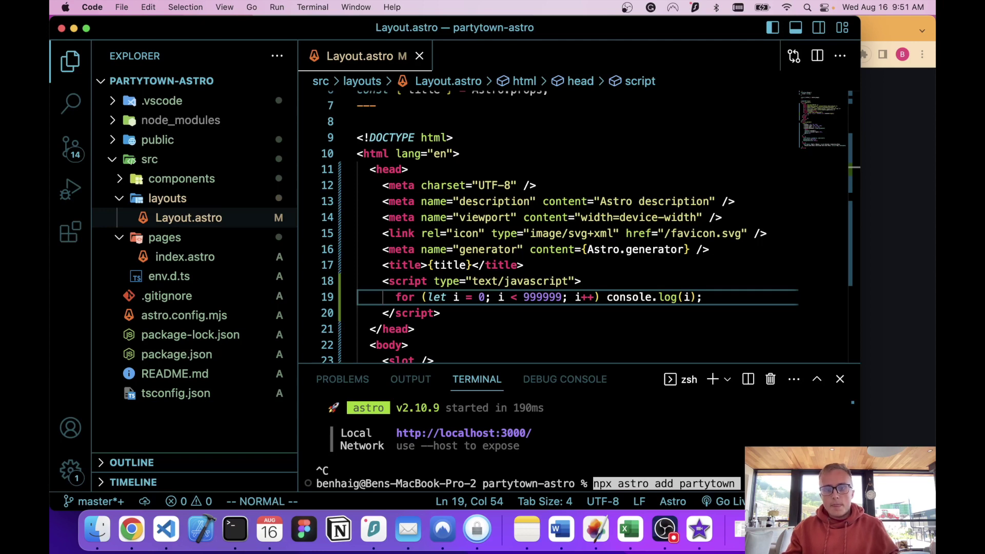
pyautogui.press('Return')
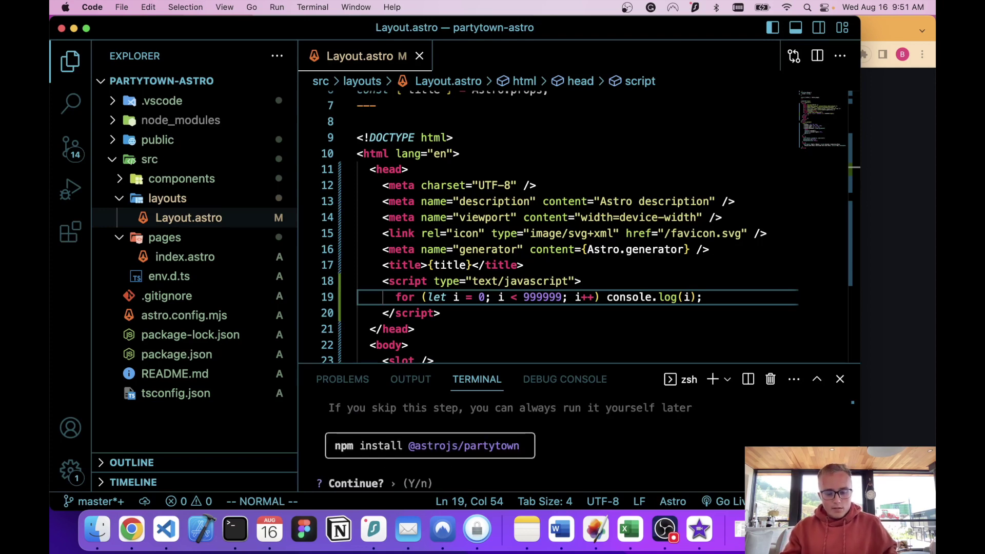
pyautogui.press('Return')
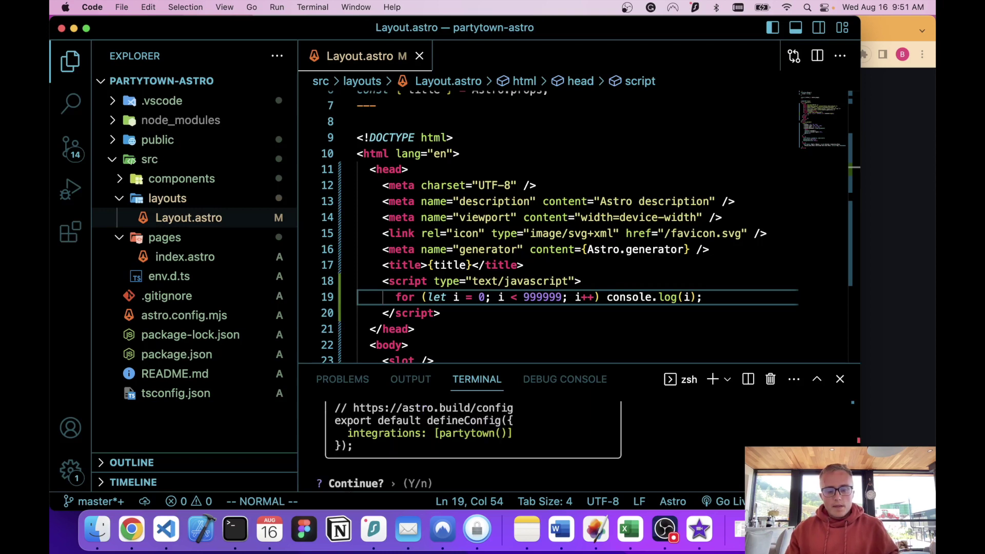
pyautogui.press('Return')
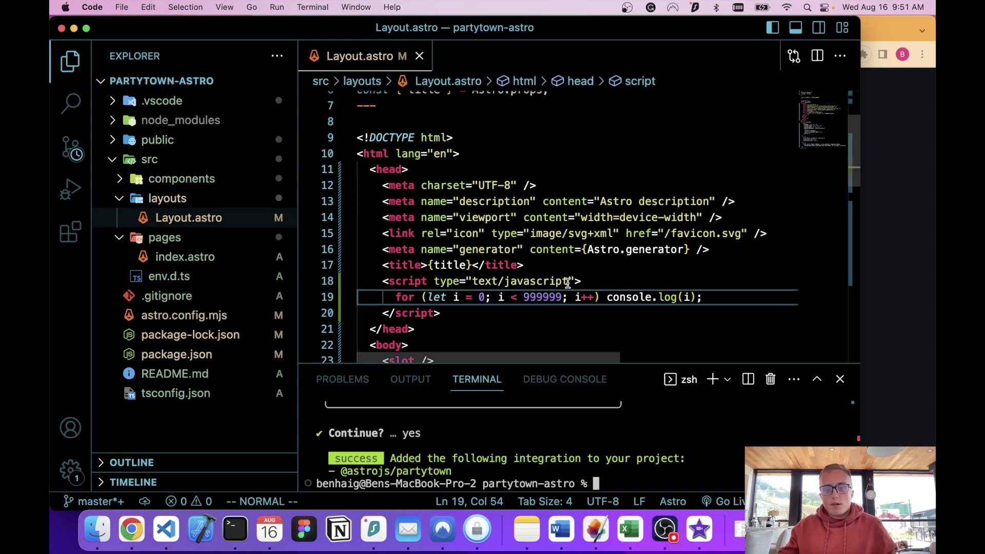
# - Change the loop script's type from text/javascript to text/partytown
pyautogui.moveTo(567, 282); pyautogui.dragTo(510, 281)
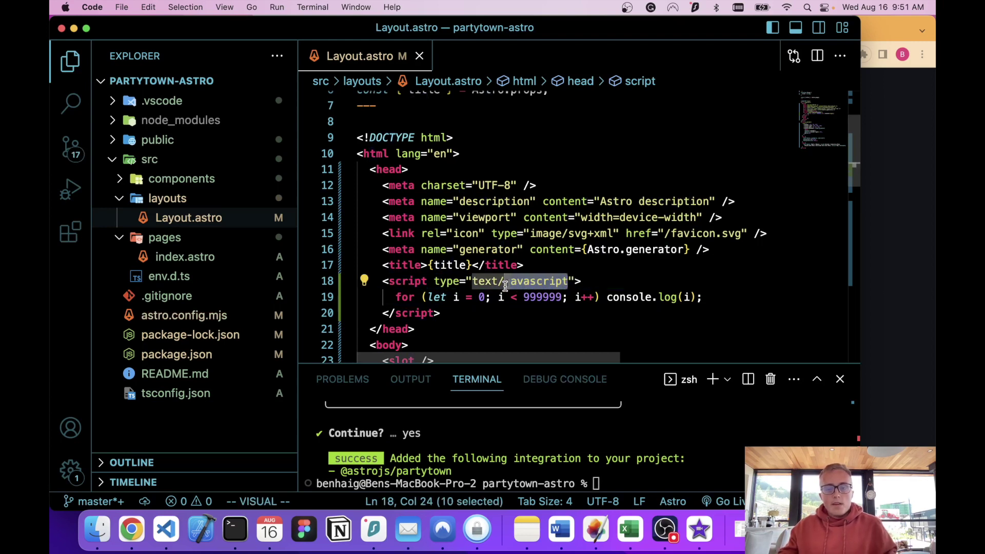
pyautogui.click(643, 283)
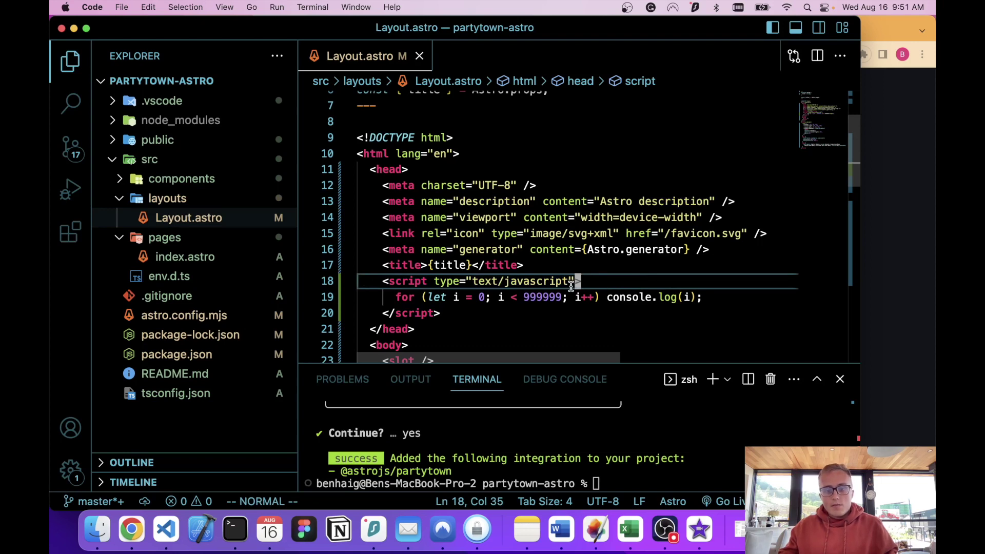
pyautogui.moveTo(569, 282); pyautogui.dragTo(510, 282)
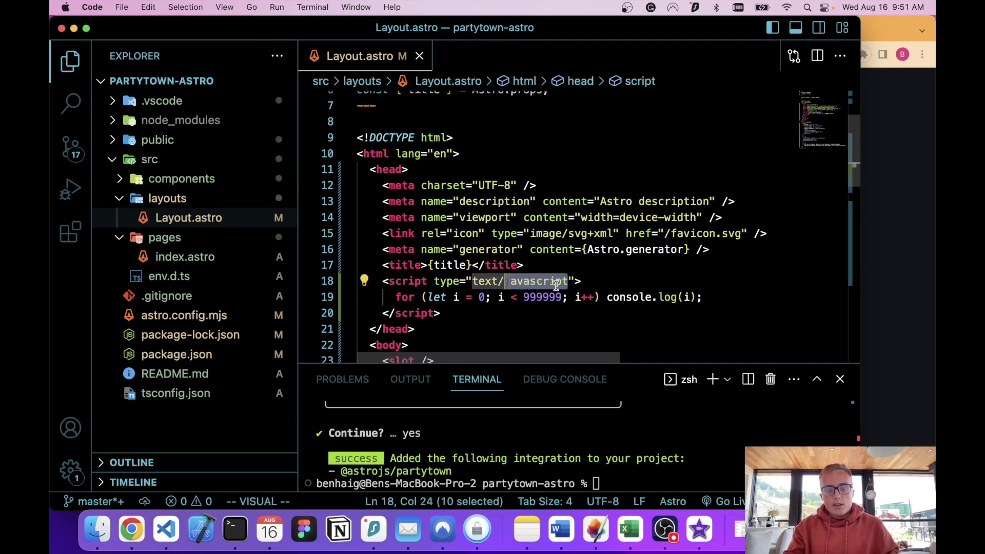
pyautogui.press('d')
pyautogui.press('i')
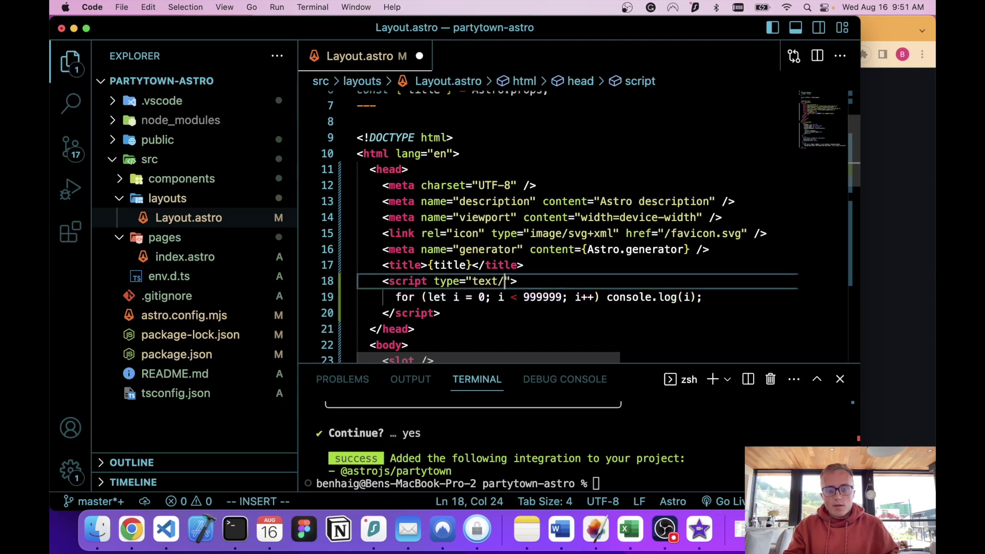
pyautogui.write('party')
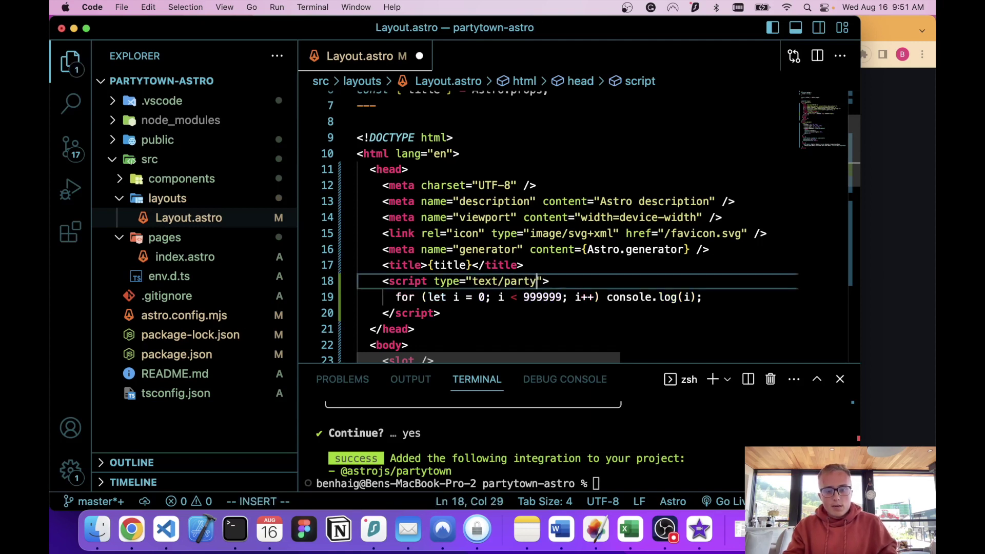
pyautogui.write('town')
pyautogui.press('Escape')
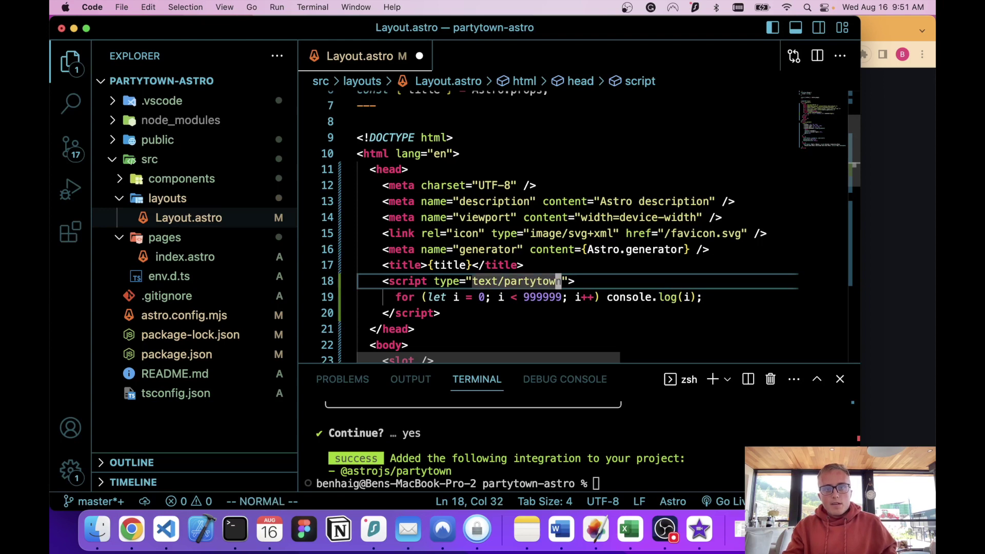
# - Save the file, restart the dev server with npm run dev, and open the localhost site
pyautogui.hotkey('ctrl', 's')
pyautogui.click(578, 474)
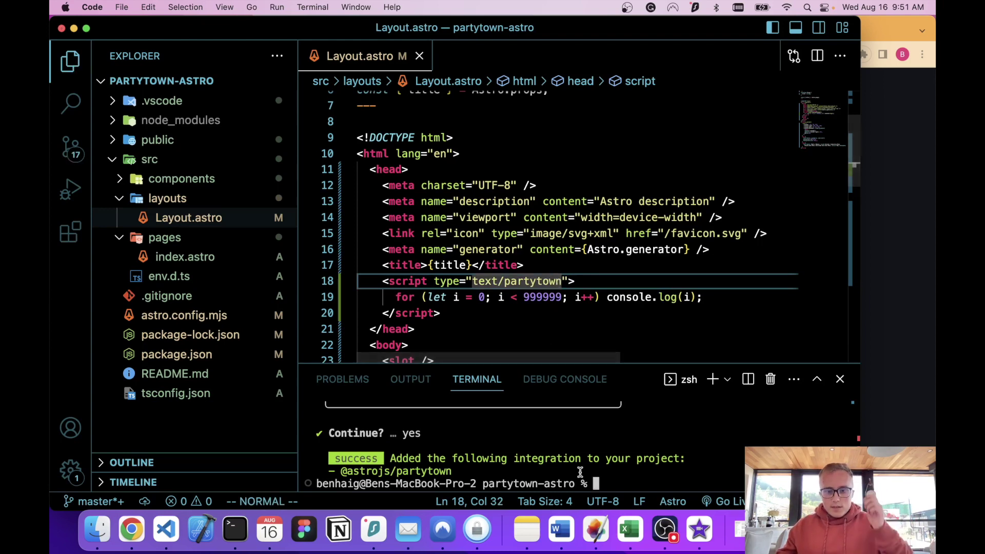
pyautogui.write('npm run de')
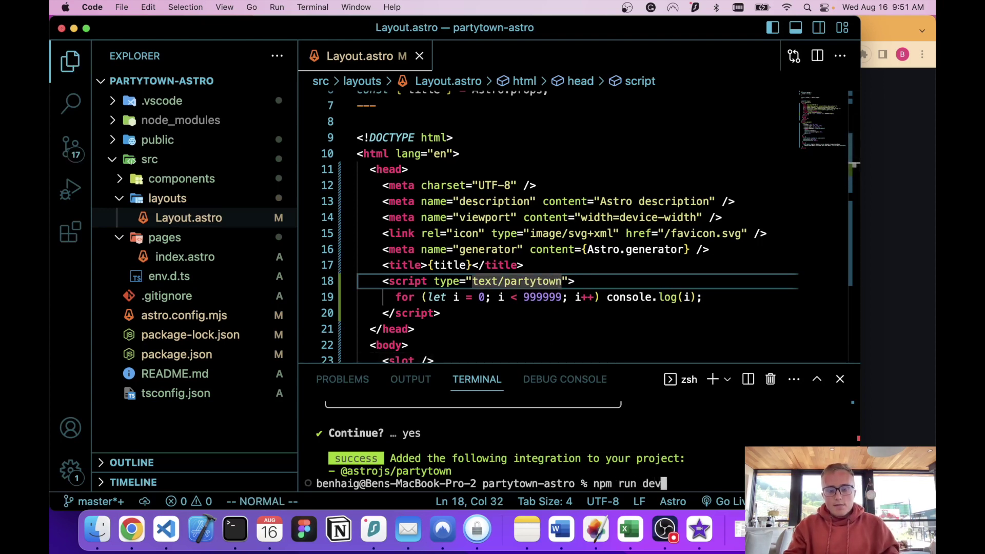
pyautogui.write('v')
pyautogui.press('Return')
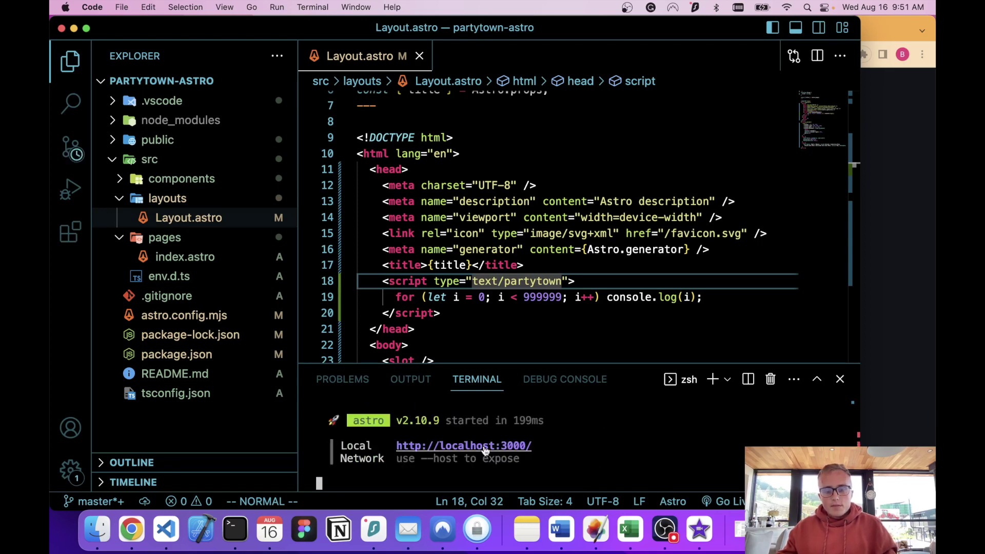
pyautogui.keyDown('super'); pyautogui.click(484, 446); pyautogui.keyUp('super')
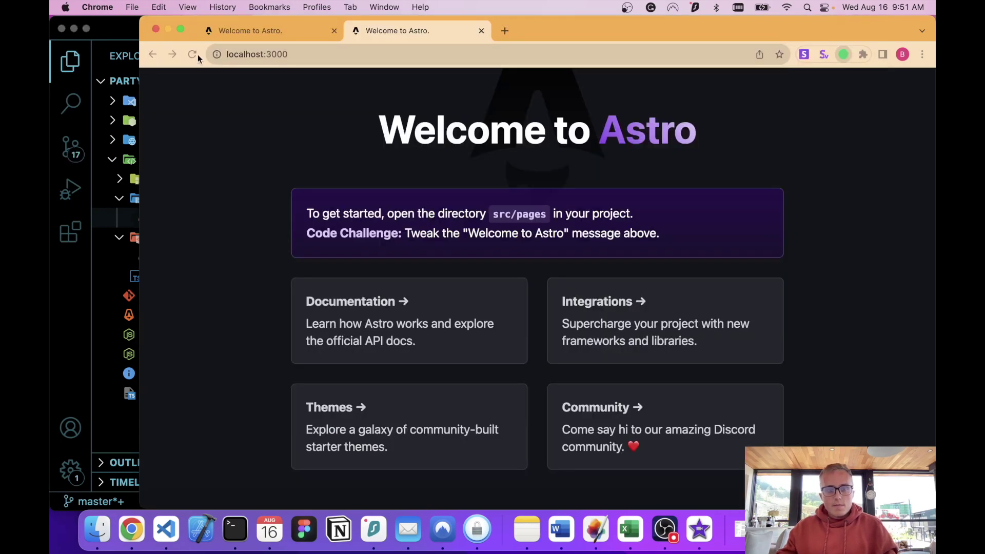
# - Reload the page and confirm Web Vitals report a good 0.111s Largest Contentful Paint
pyautogui.click(171, 28)
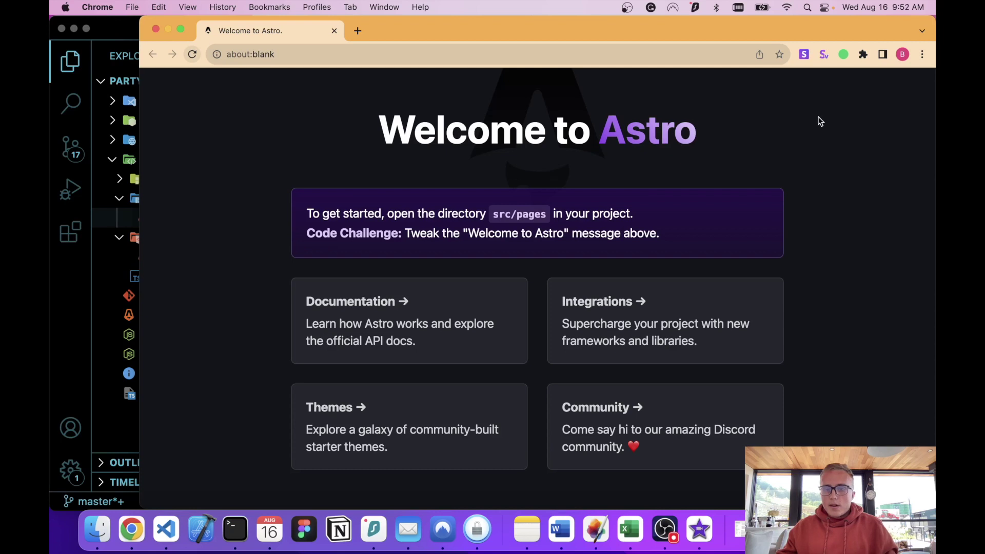
pyautogui.rightClick(820, 121)
pyautogui.click(842, 51)
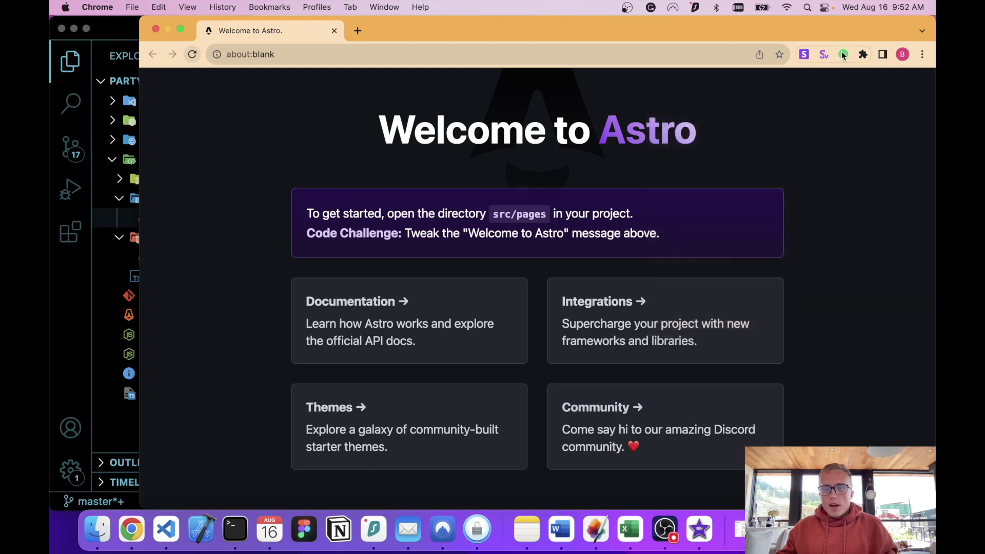
pyautogui.click(843, 53)
pyautogui.moveTo(668, 113)
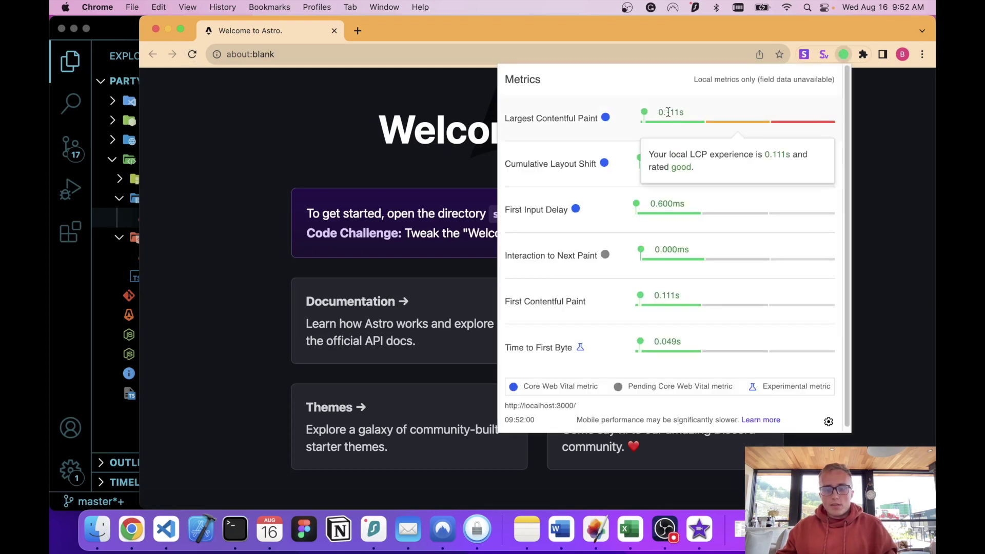
pyautogui.rightClick(269, 152)
pyautogui.click(336, 360)
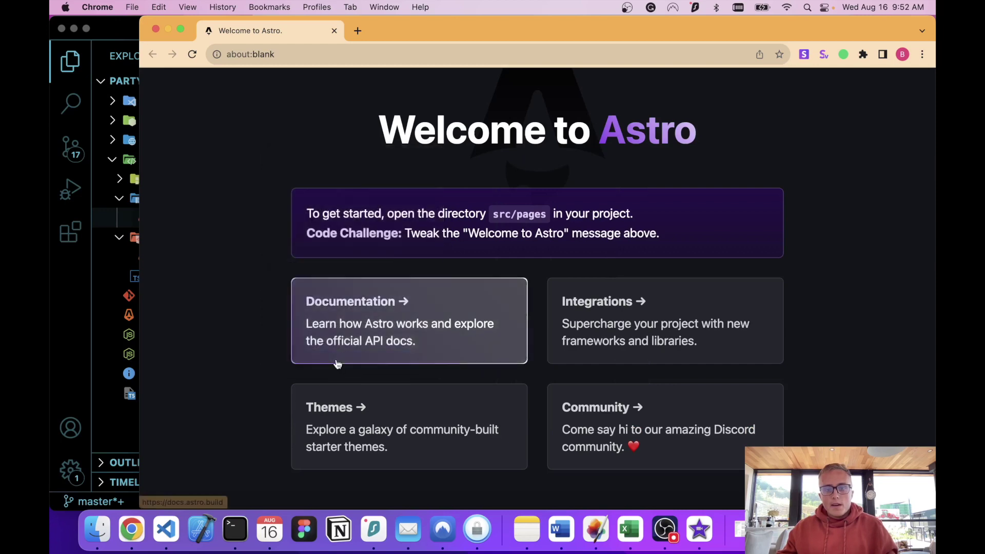
# - Inspect the page to see the logged numbers in the Console, then switch to Elements
pyautogui.click(601, 77)
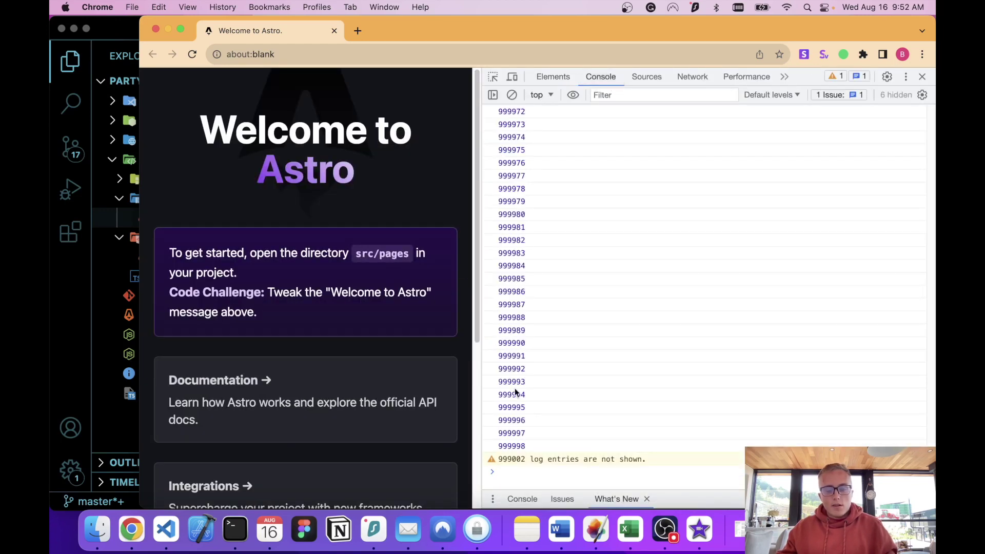
pyautogui.scroll(5, 573, 233)
pyautogui.scroll(5, 548, 252)
pyautogui.scroll(3, 549, 255)
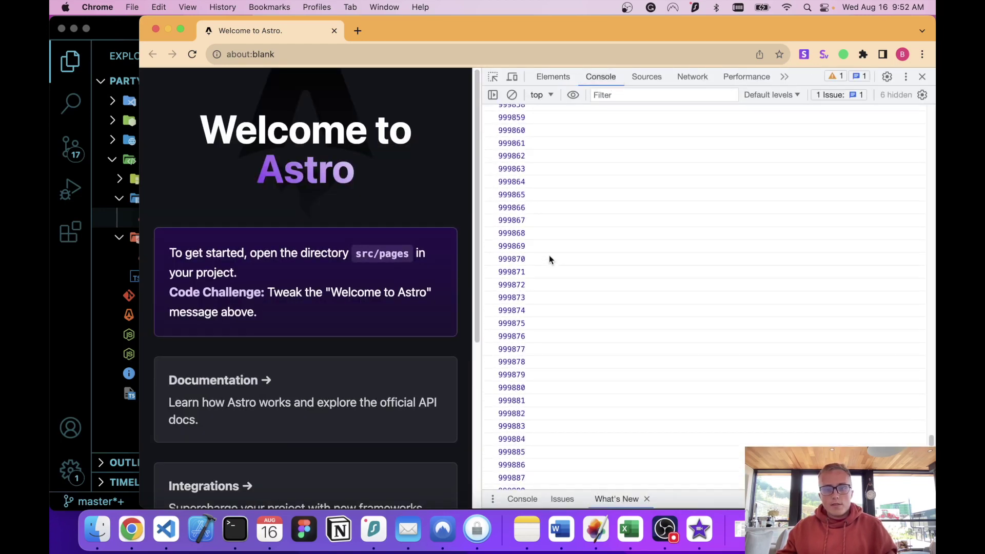
pyautogui.scroll(5, 549, 260)
pyautogui.scroll(5, 551, 259)
pyautogui.scroll(3, 550, 258)
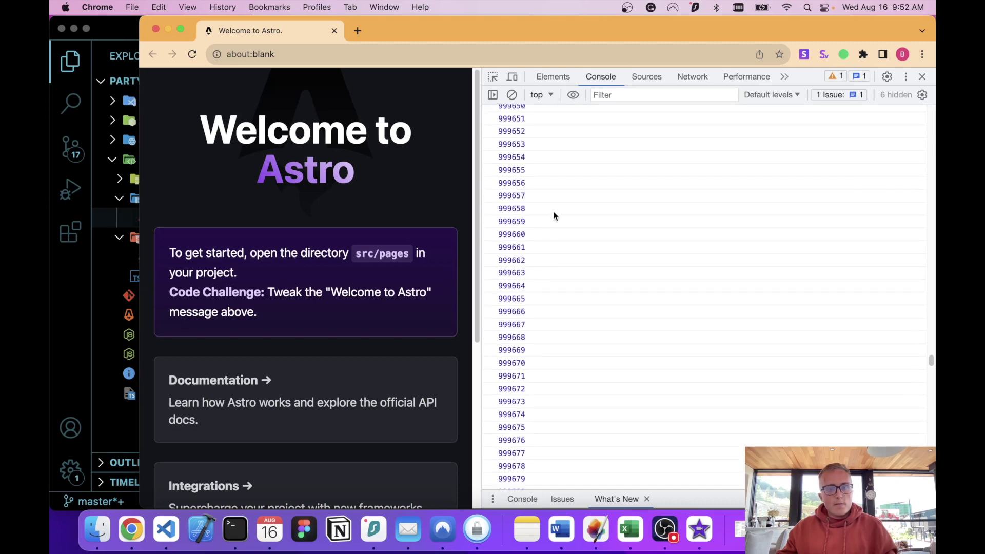
pyautogui.click(554, 80)
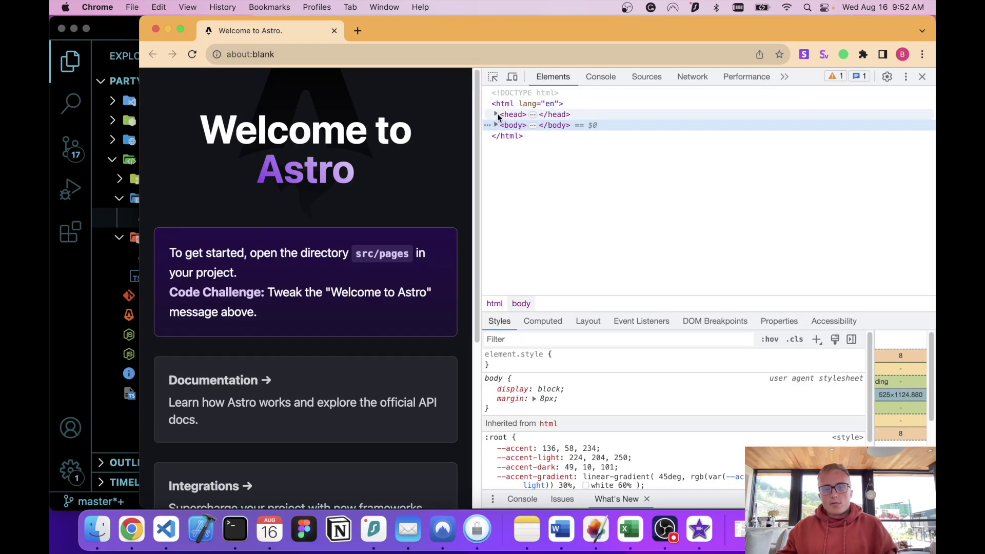
# - Expand <head> to see the loop script typed text/partytown-x, then return to VS Code
pyautogui.click(497, 114)
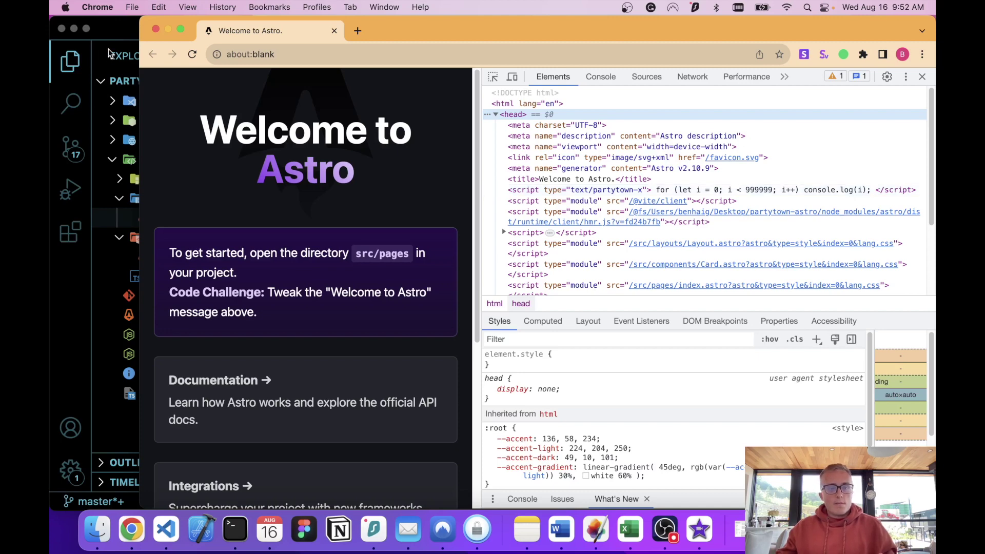
pyautogui.click(105, 36)
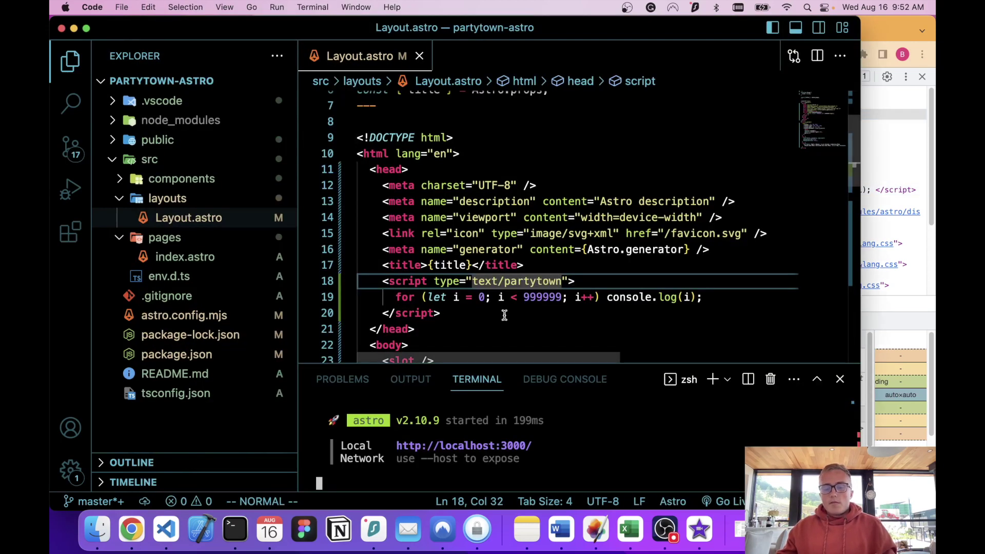